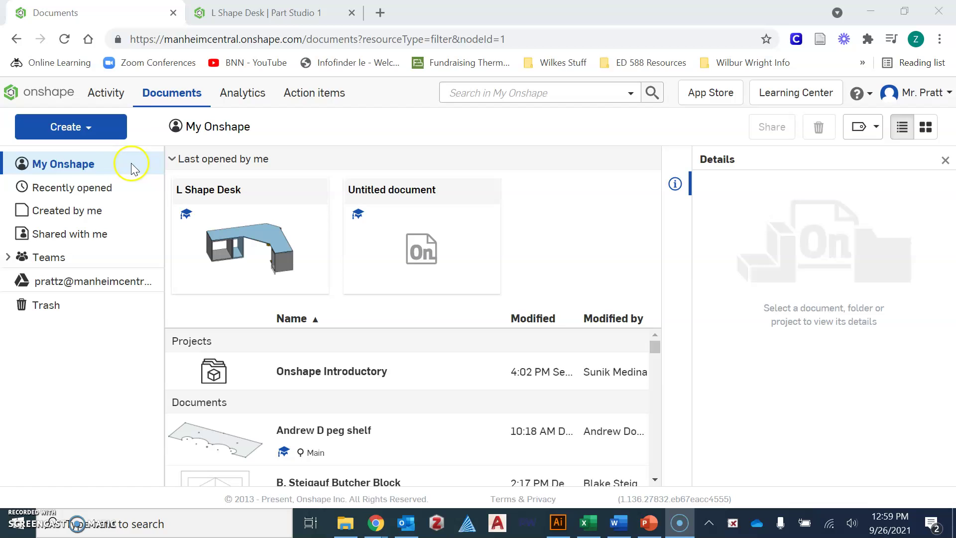
Step: Start a new document and name it the teacher's surname followed by 'Intro Assignment'
{"action": "left_click", "coordinate": [90, 131]}
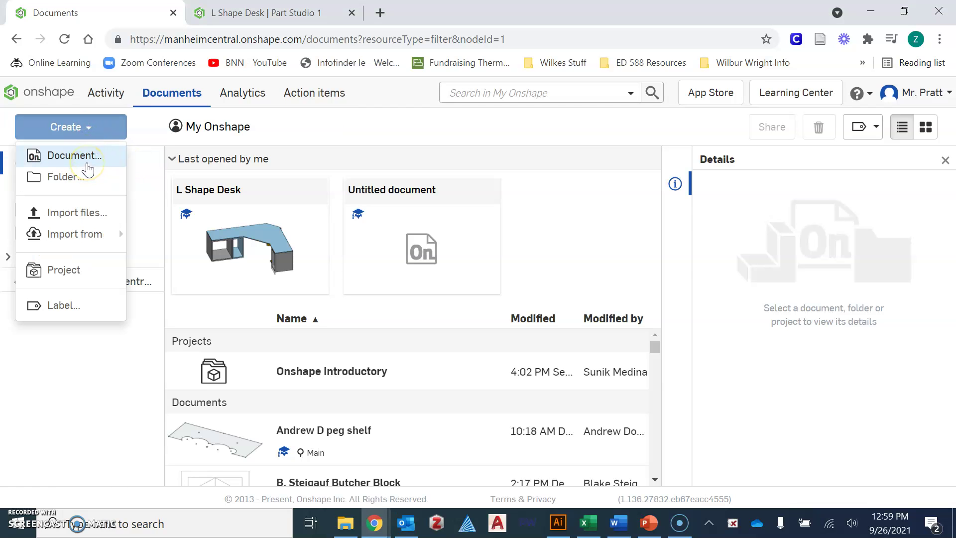
{"action": "left_click", "coordinate": [86, 164]}
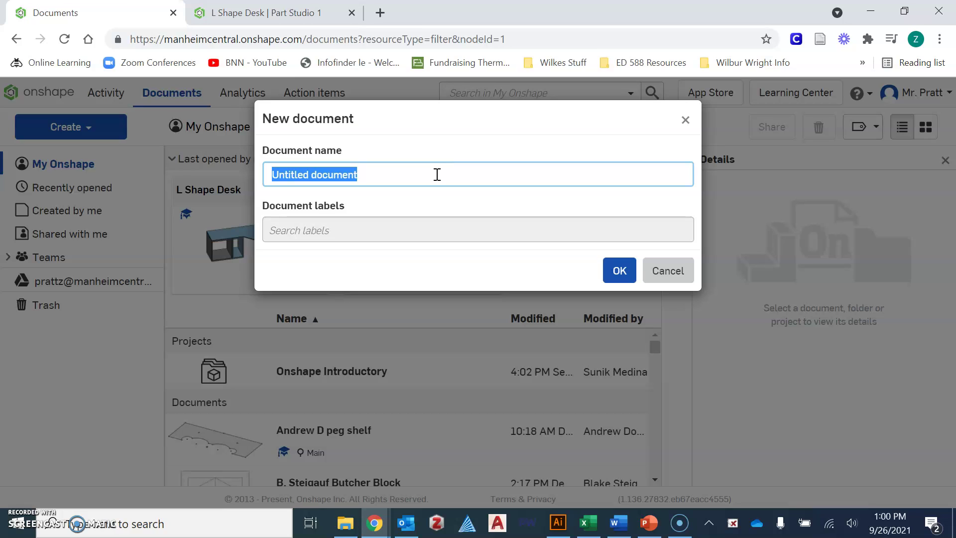
{"action": "type", "text": "Pra"}
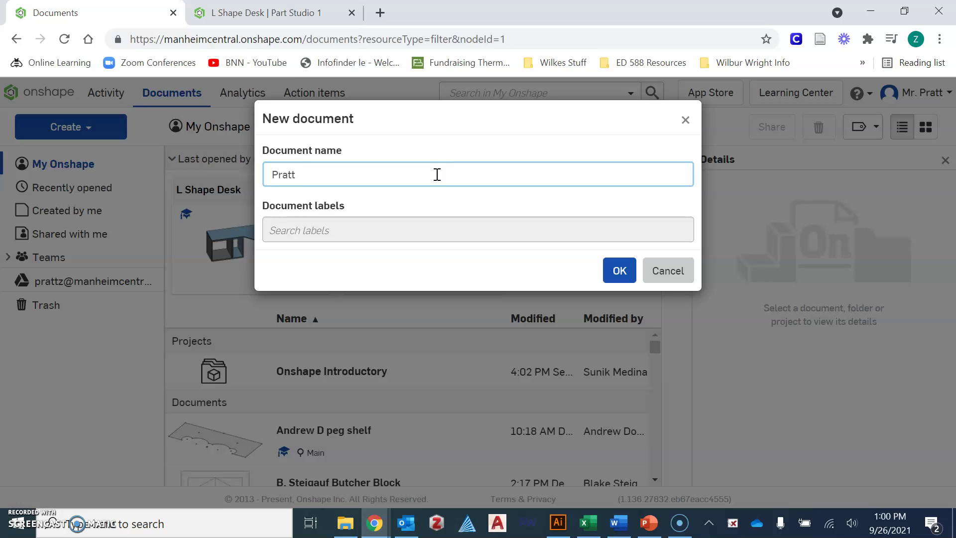
{"action": "type", "text": "tt P"}
{"action": "key", "text": "BackSpace"}
{"action": "type", "text": "Intro Assignment"}
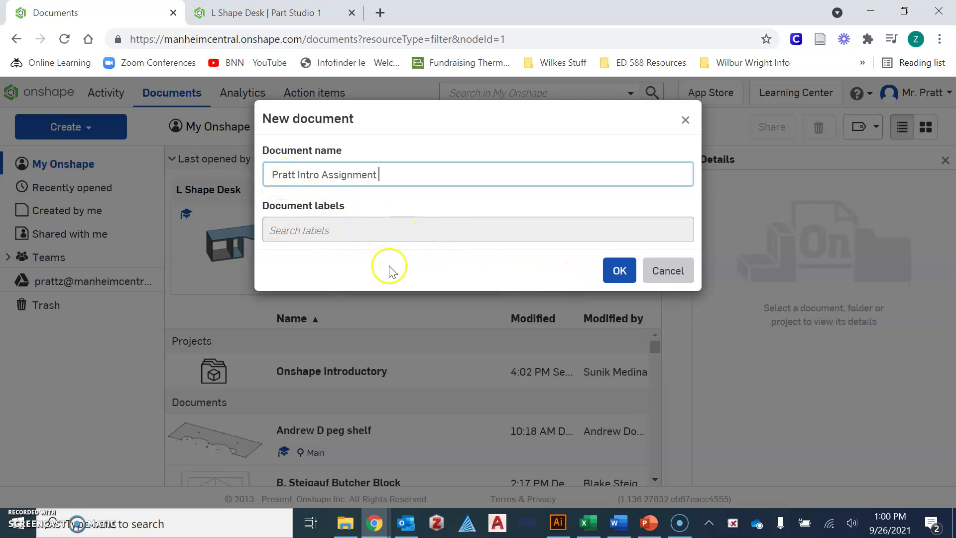
Step: Create the document, then check the rename option and leave the name unchanged
{"action": "left_click", "coordinate": [620, 271]}
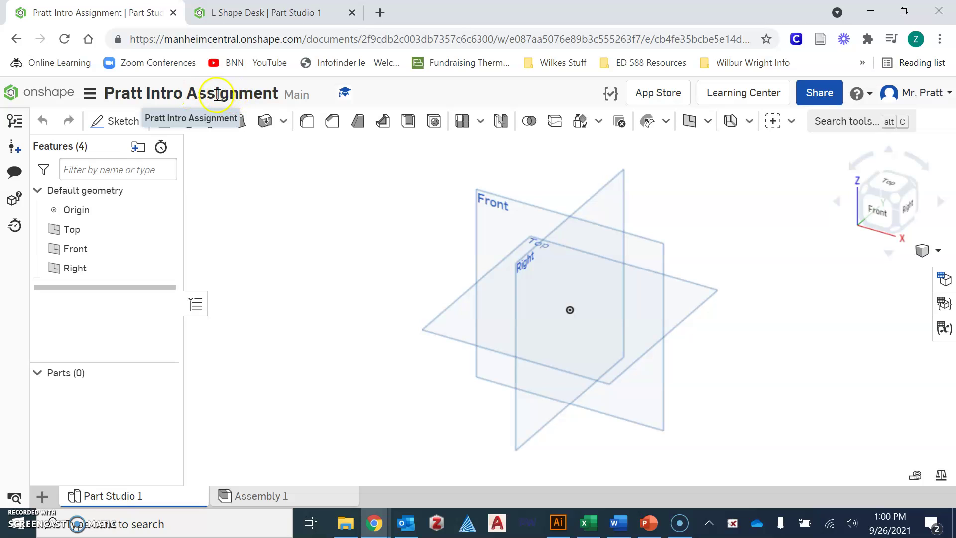
{"action": "left_click", "coordinate": [174, 97]}
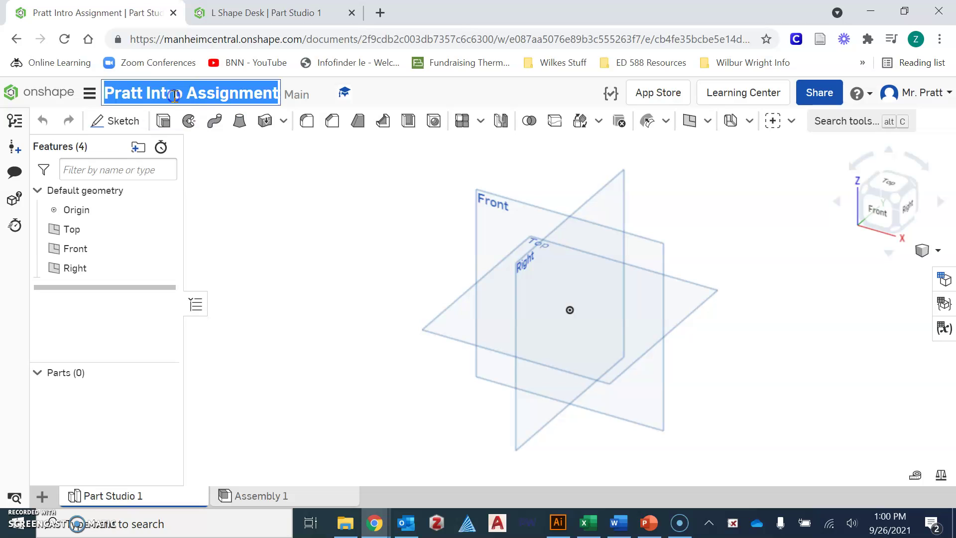
{"action": "left_click", "coordinate": [282, 204]}
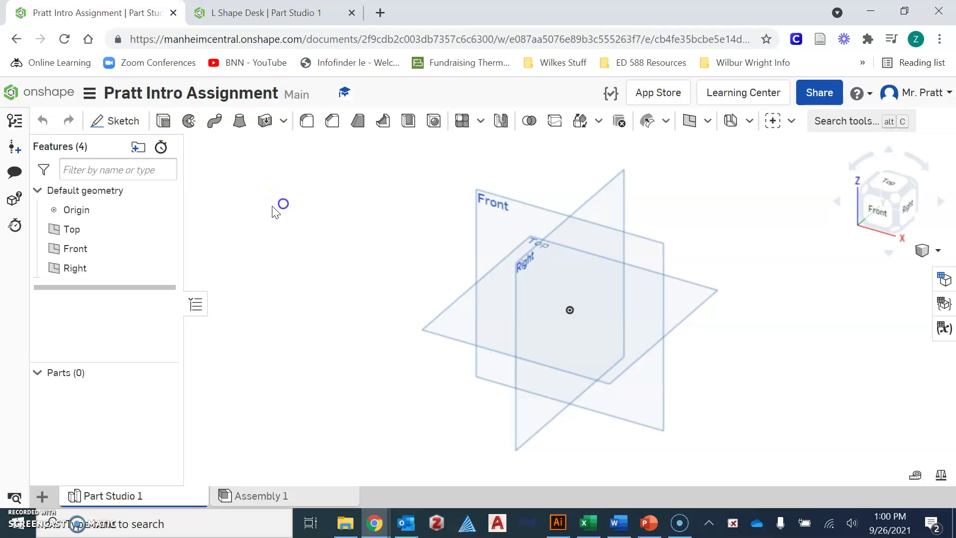
Step: Confirm the workspace units with Inch kept as the default length unit
{"action": "left_click", "coordinate": [91, 99]}
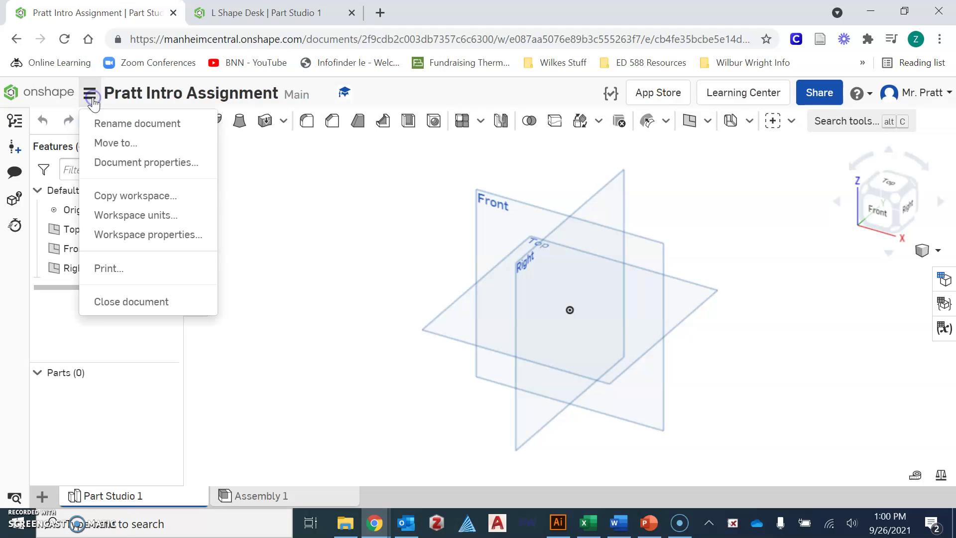
{"action": "left_click", "coordinate": [144, 218]}
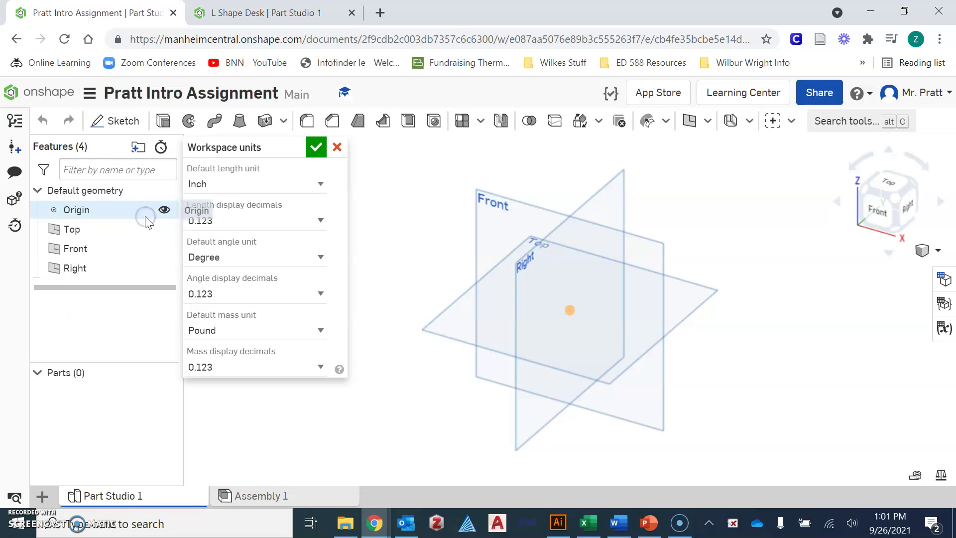
{"action": "left_click", "coordinate": [319, 186]}
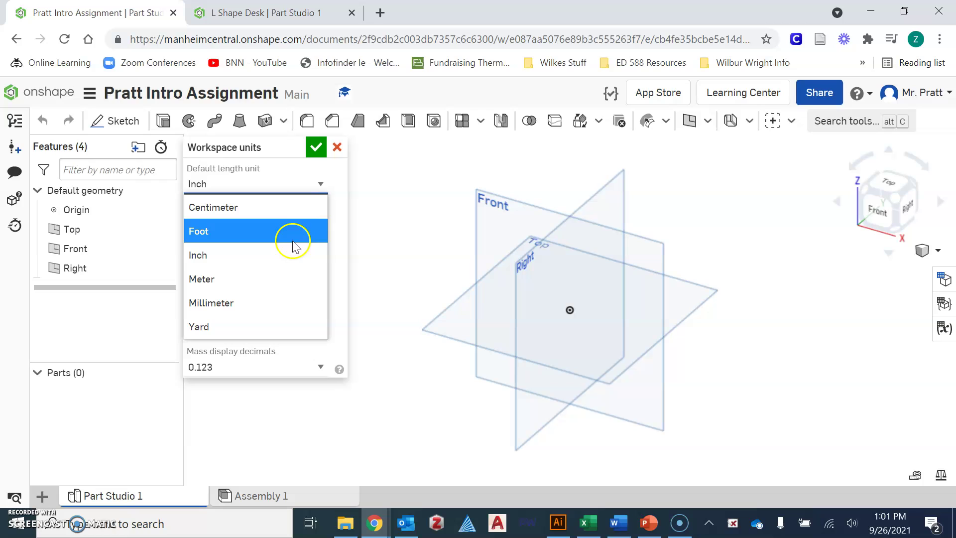
{"action": "left_click", "coordinate": [359, 188]}
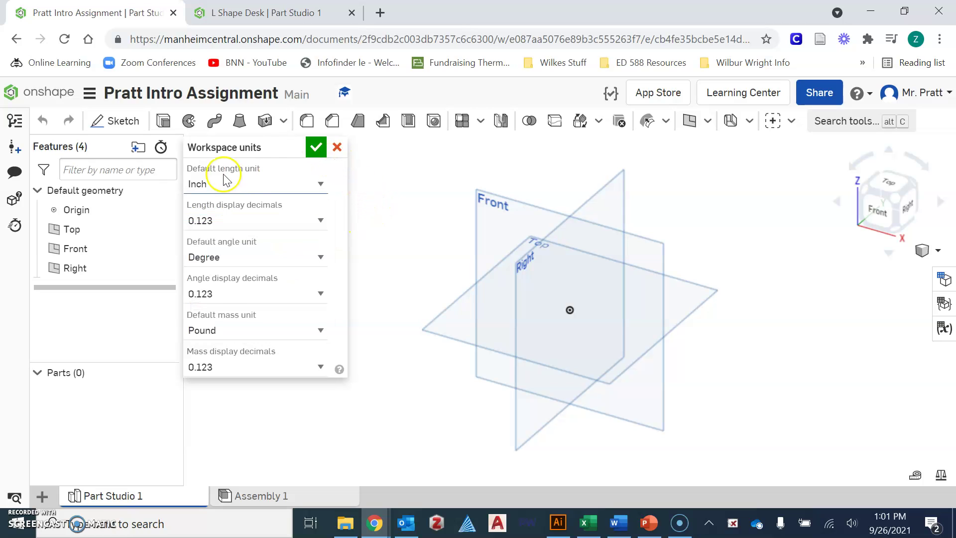
{"action": "left_click", "coordinate": [315, 150]}
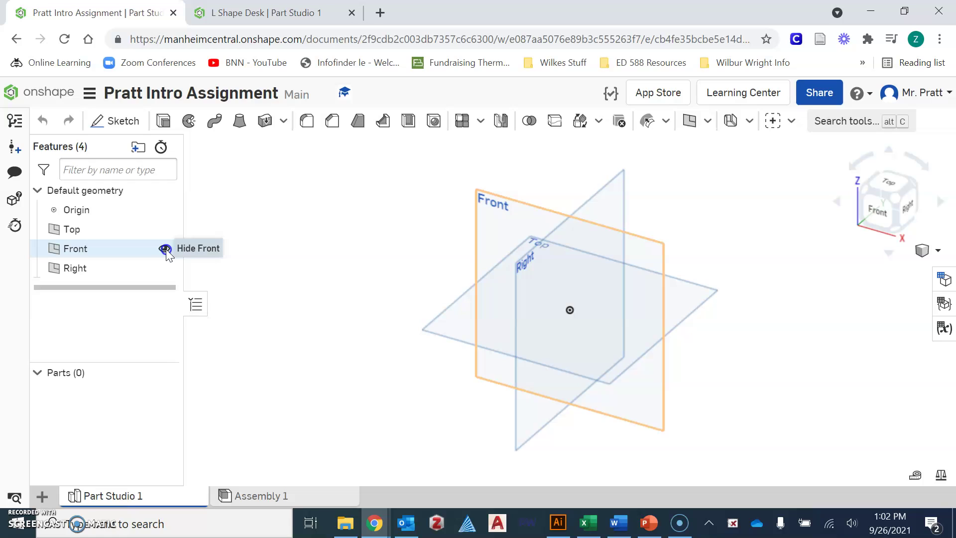
{"action": "left_click", "coordinate": [166, 249]}
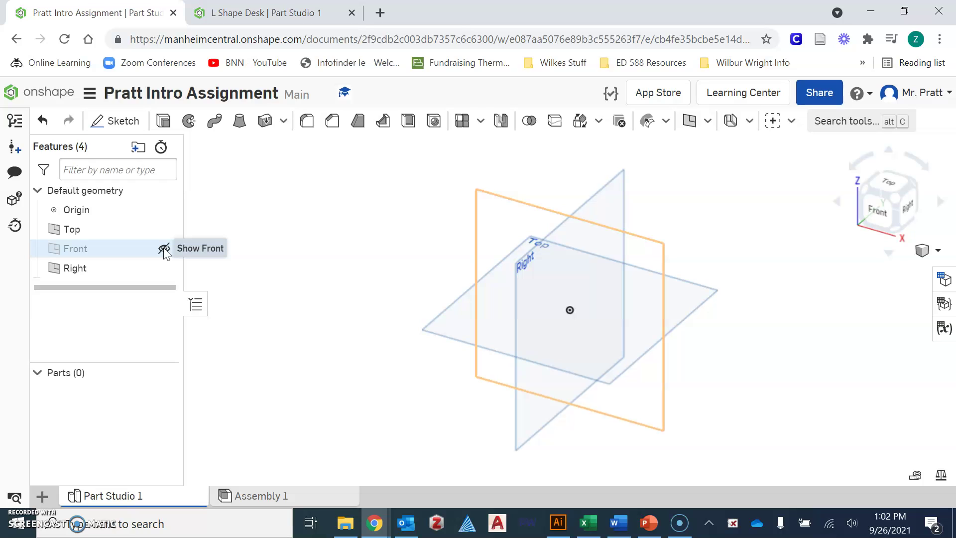
{"action": "left_click", "coordinate": [164, 249]}
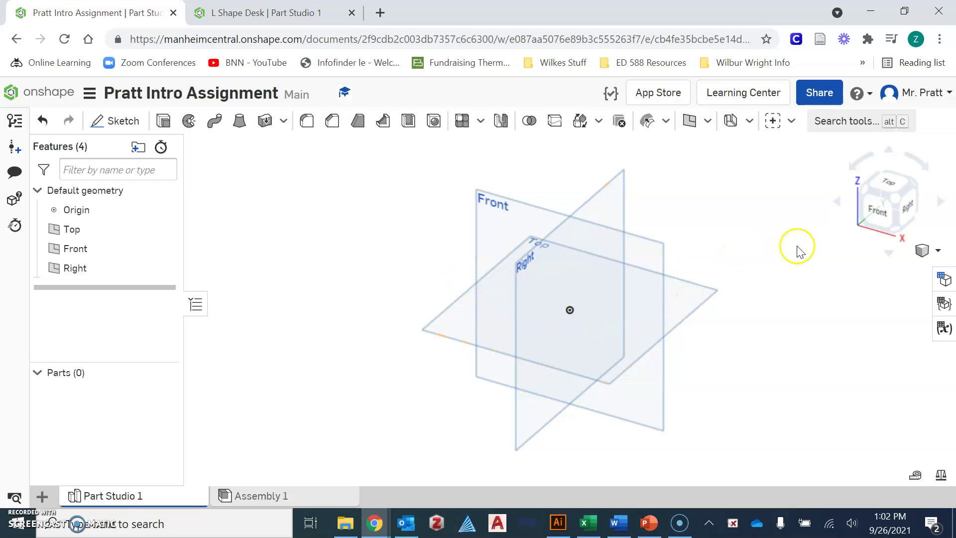
Step: View the default planes from Top and Front, rotate briefly, then switch to Isometric
{"action": "left_click", "coordinate": [889, 188]}
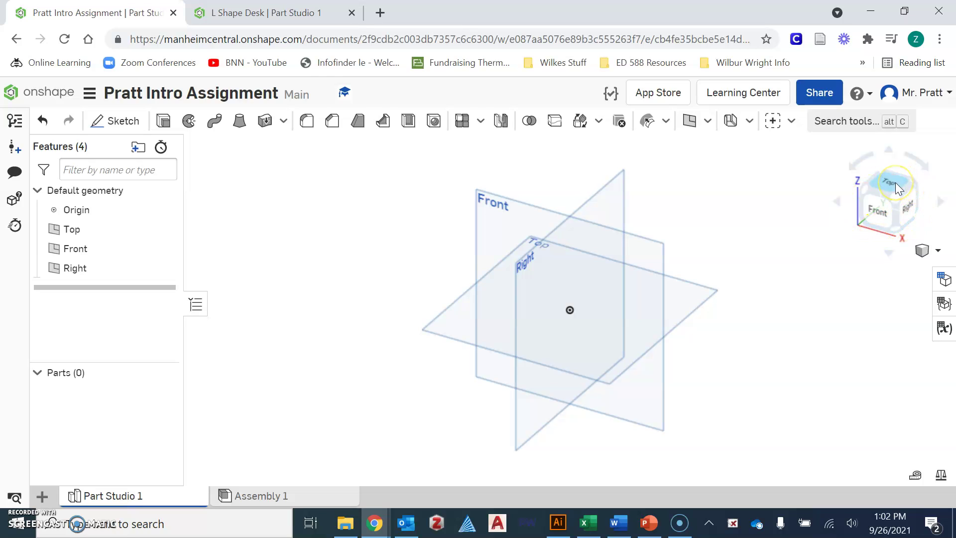
{"action": "left_click", "coordinate": [886, 184]}
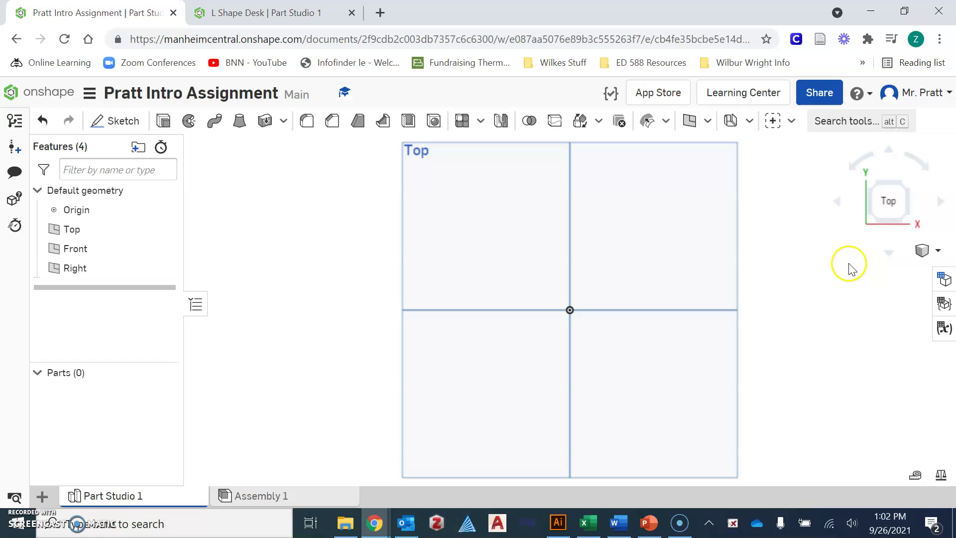
{"action": "left_click", "coordinate": [890, 162]}
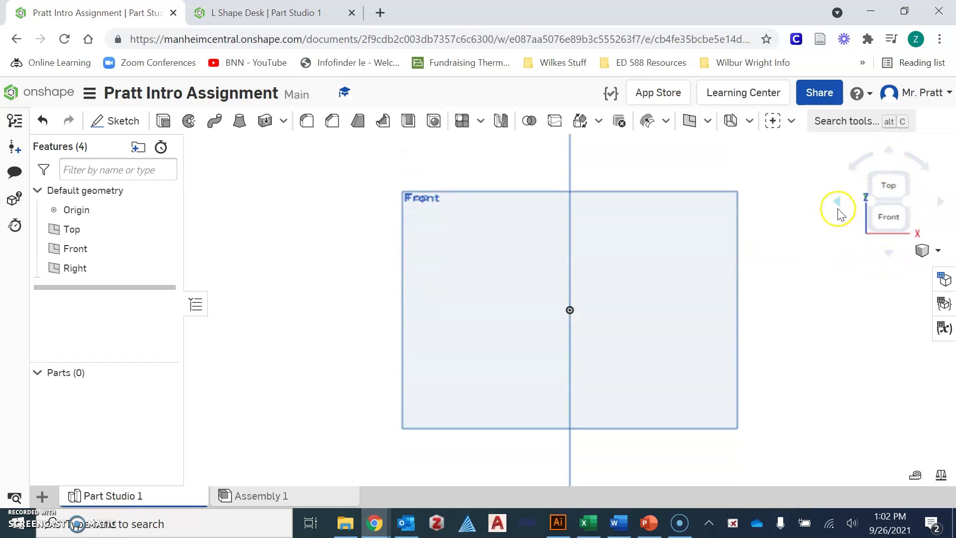
{"action": "left_click", "coordinate": [836, 203]}
{"action": "left_click", "coordinate": [935, 210]}
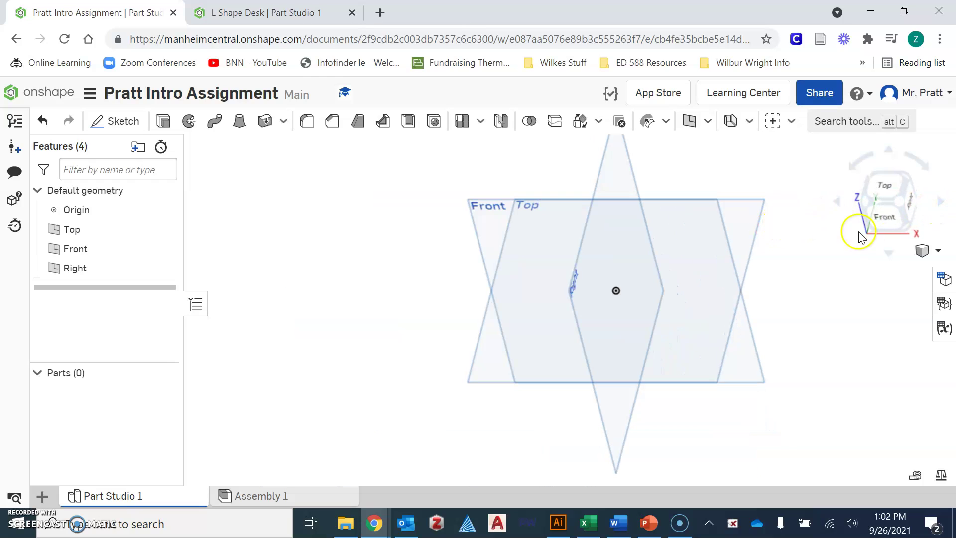
{"action": "left_click", "coordinate": [938, 252]}
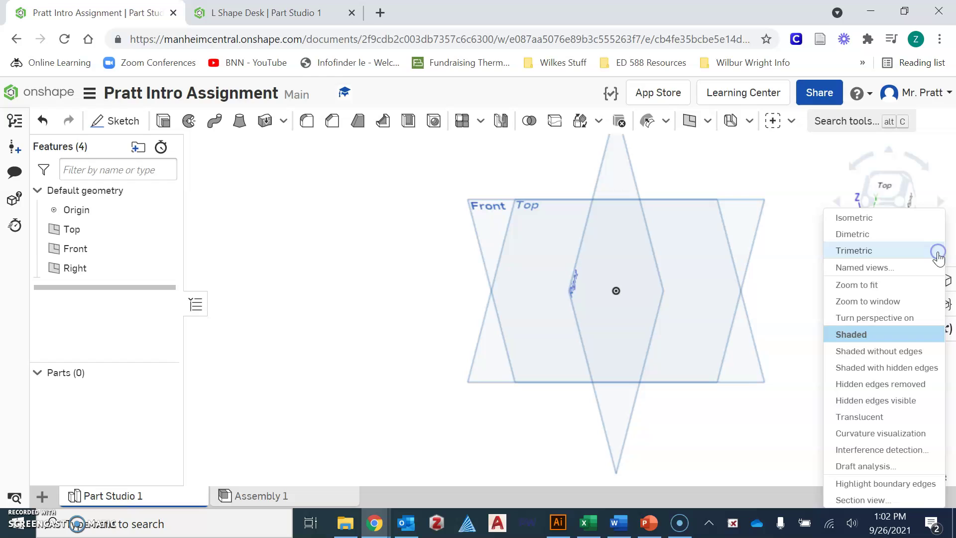
{"action": "left_click", "coordinate": [896, 217]}
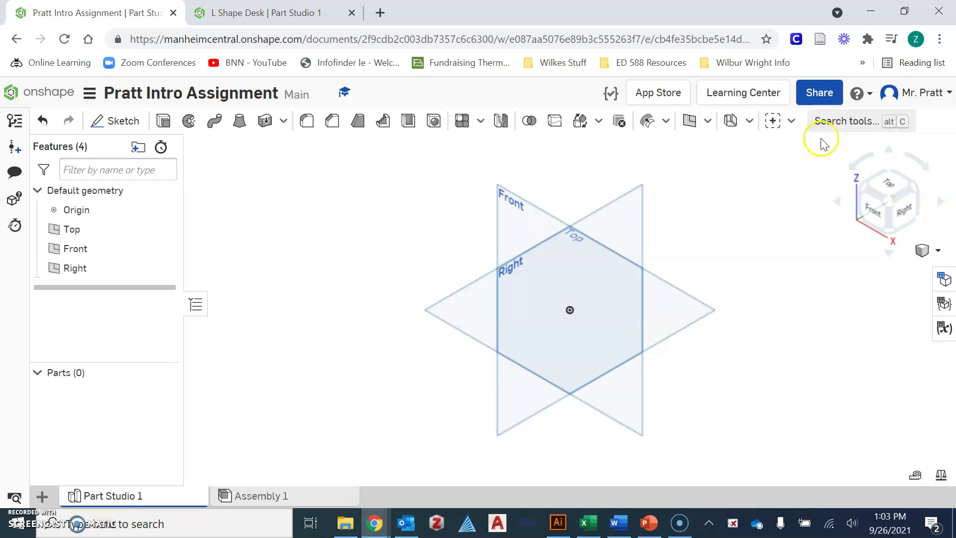
Step: Open the Share settings to view the document's private, Can edit permissions
{"action": "left_click", "coordinate": [827, 98]}
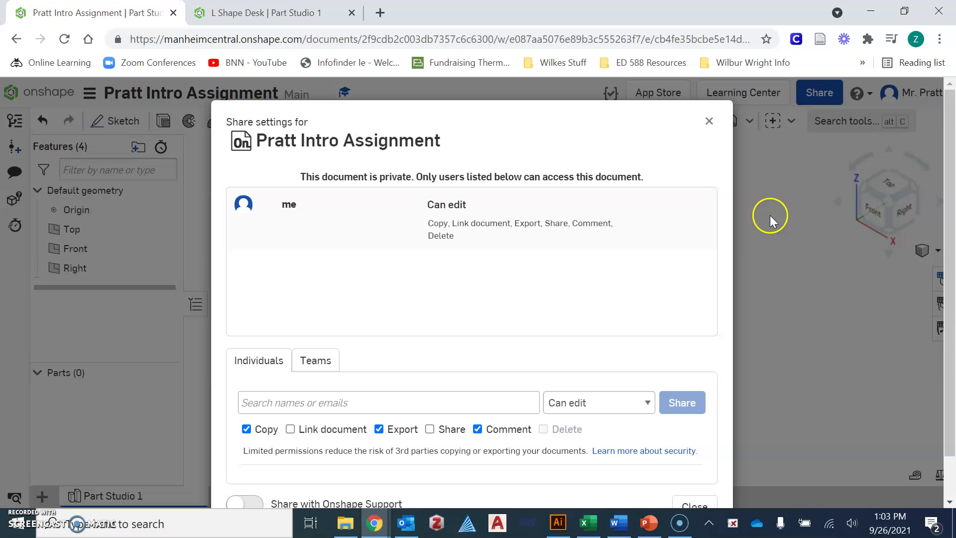
{"action": "scroll", "coordinate": [736, 262], "scroll_direction": "down", "scroll_amount": 1}
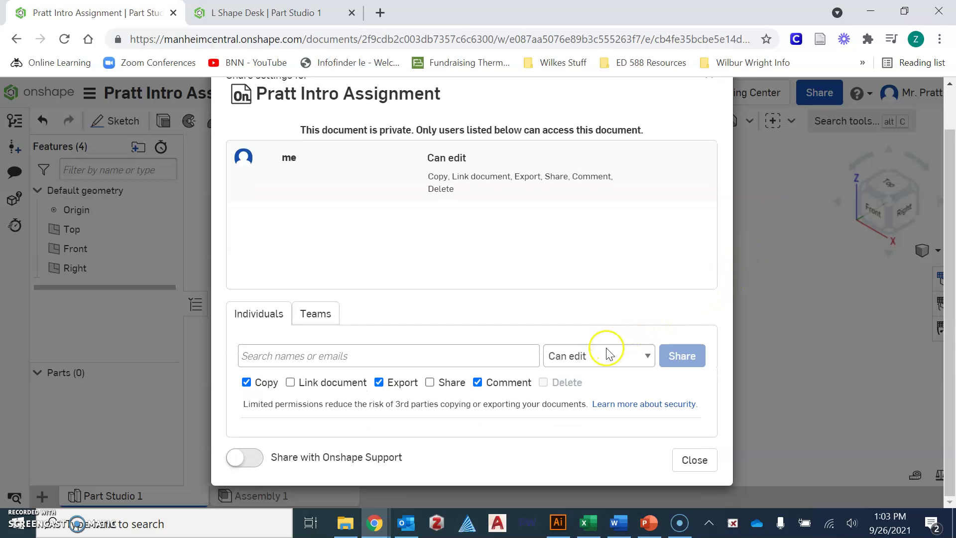
{"action": "left_click", "coordinate": [612, 358]}
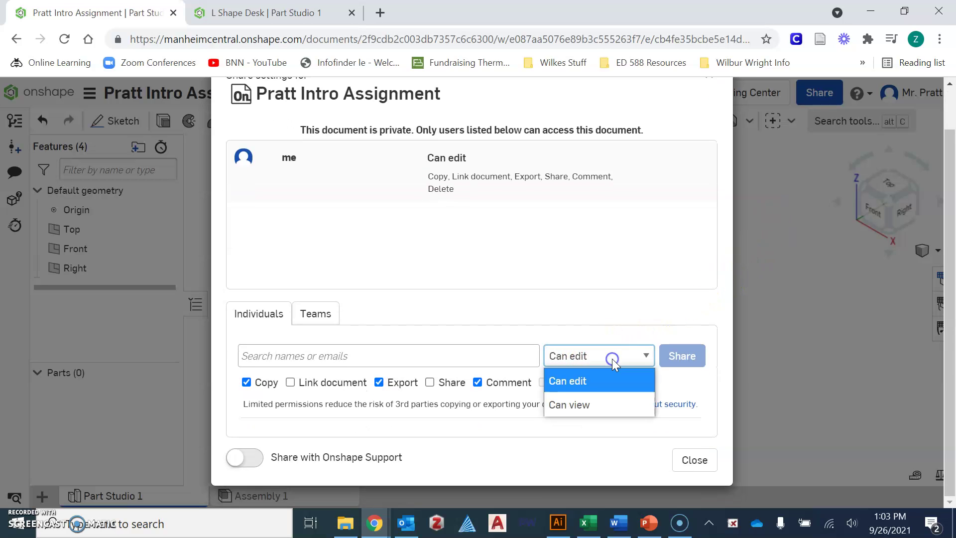
{"action": "left_click", "coordinate": [655, 379]}
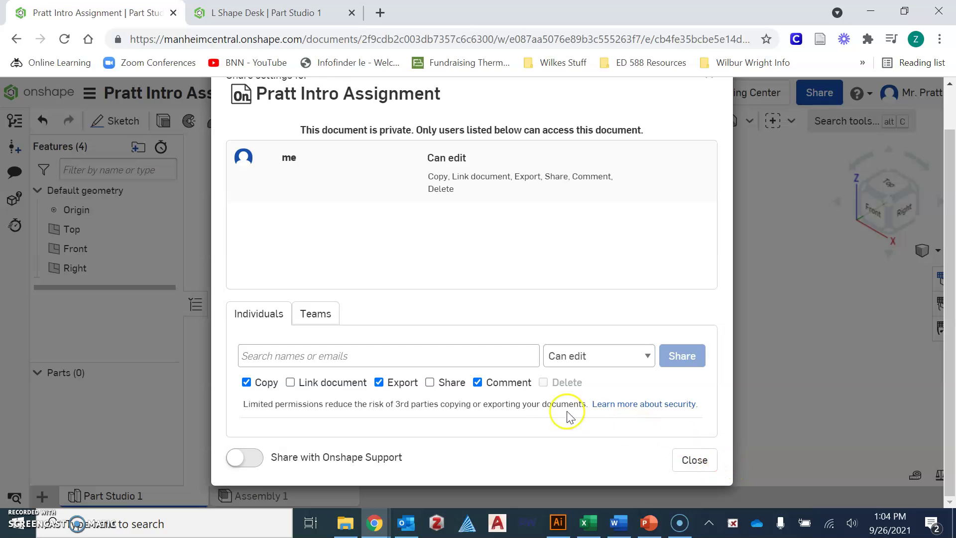
Step: Close the Share dialog and hide the Front and Right planes, leaving Top visible
{"action": "left_click", "coordinate": [711, 463]}
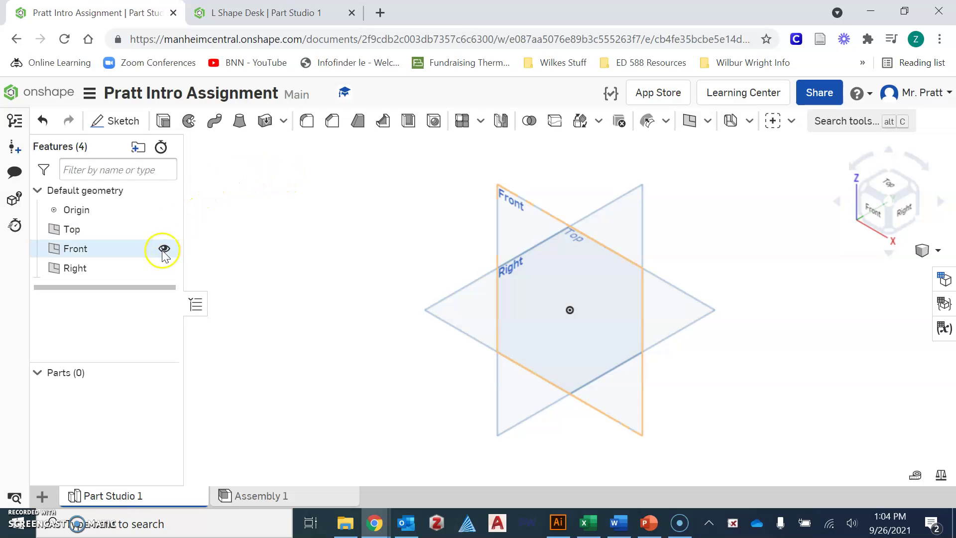
{"action": "left_click", "coordinate": [164, 249]}
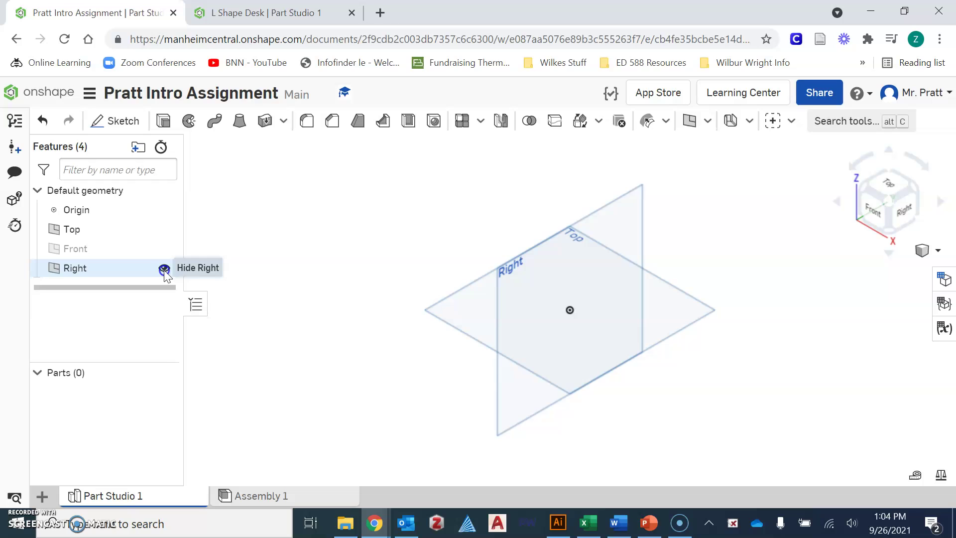
{"action": "left_click", "coordinate": [164, 268]}
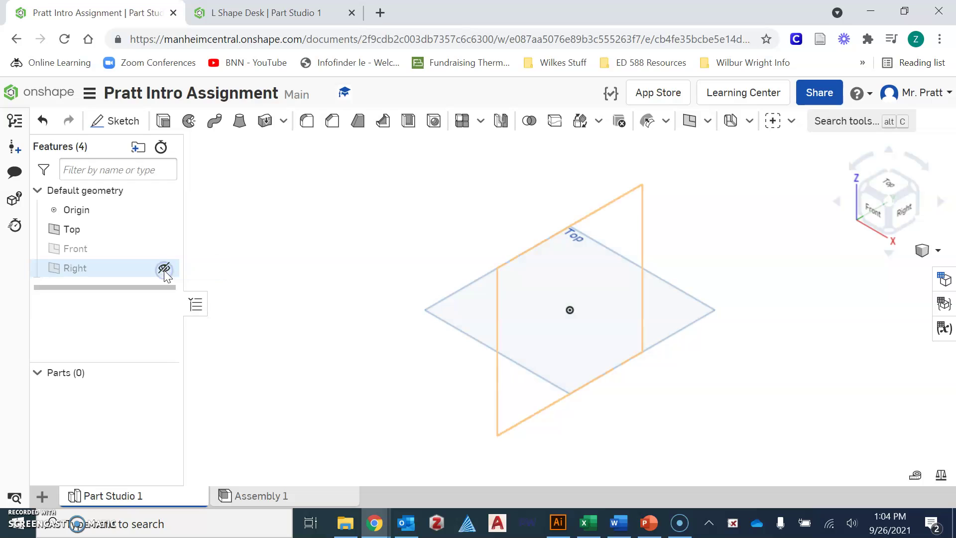
Step: Start Sketch 1 on the Top plane, viewed straight down and zoomed out
{"action": "left_click", "coordinate": [127, 124]}
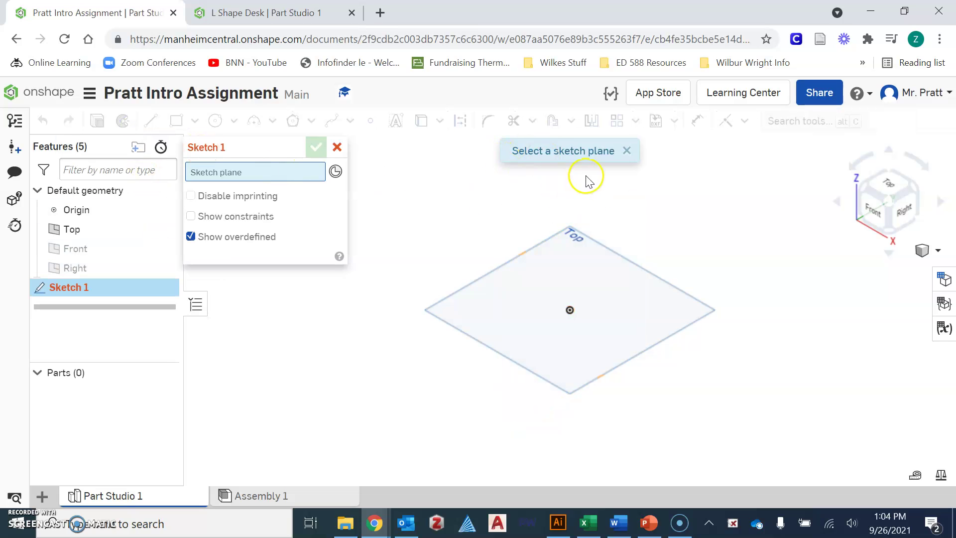
{"action": "left_click", "coordinate": [596, 280]}
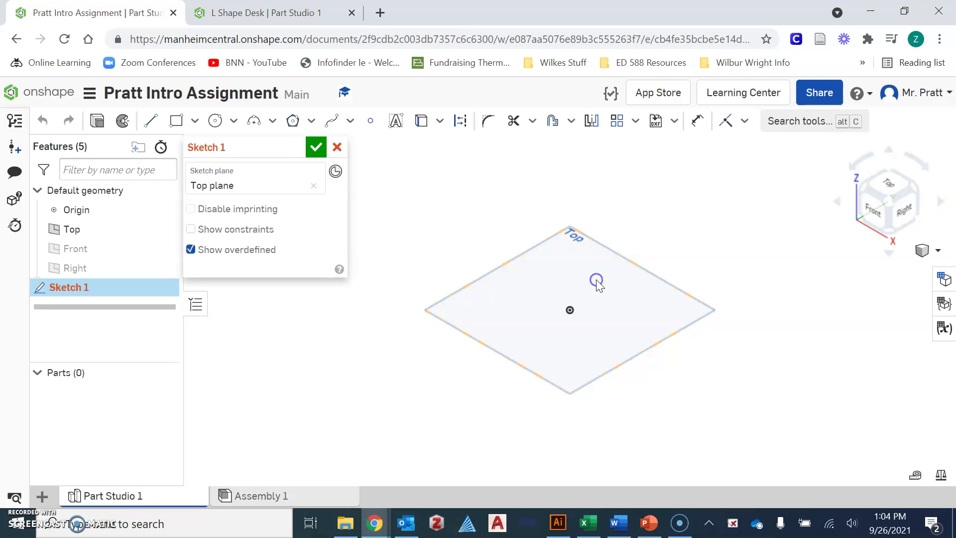
{"action": "left_click", "coordinate": [892, 186]}
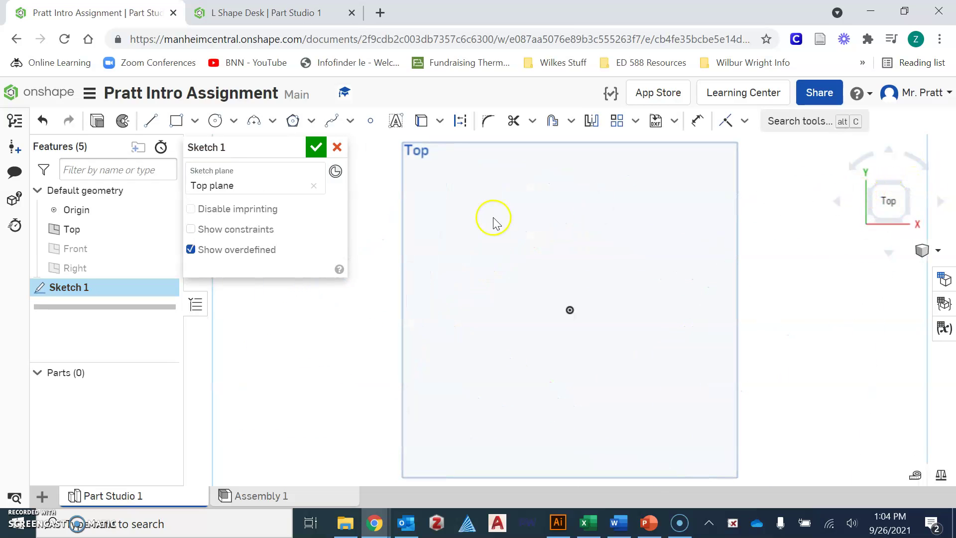
{"action": "scroll", "coordinate": [578, 226], "scroll_direction": "down", "scroll_amount": 3}
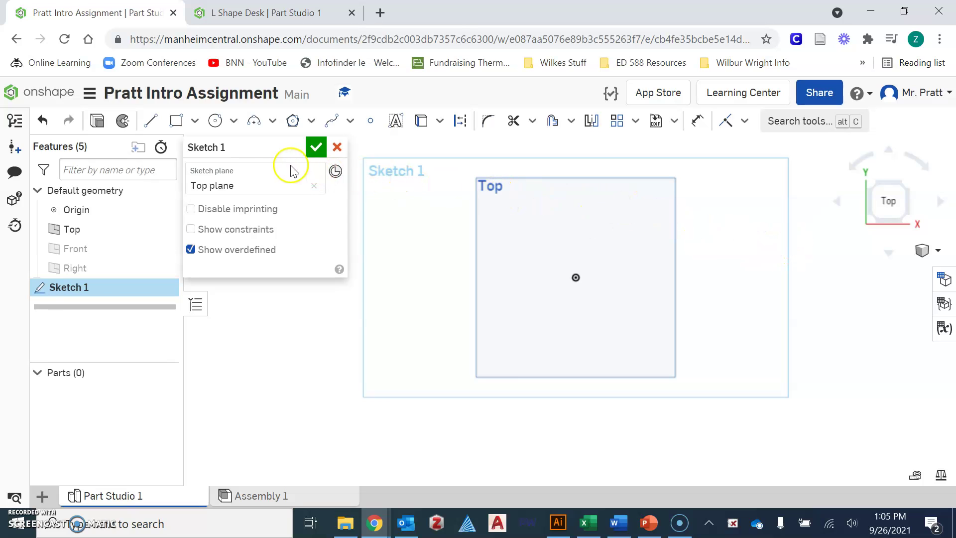
Step: Switch to the L Shape Desk document and orbit the desk to a near-front view
{"action": "left_click", "coordinate": [274, 15]}
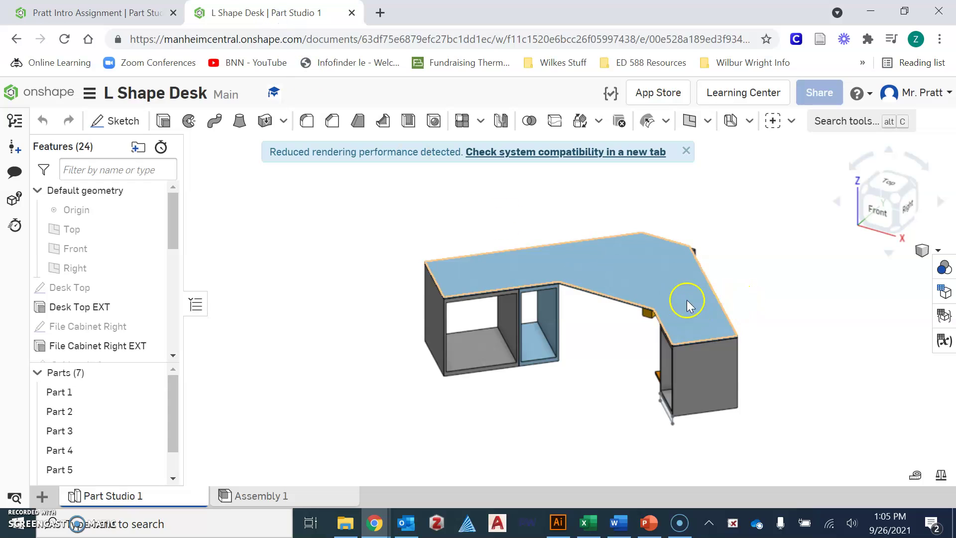
{"action": "scroll", "coordinate": [756, 244], "scroll_direction": "down", "scroll_amount": 2}
{"action": "scroll", "coordinate": [749, 279], "scroll_direction": "up", "scroll_amount": 2}
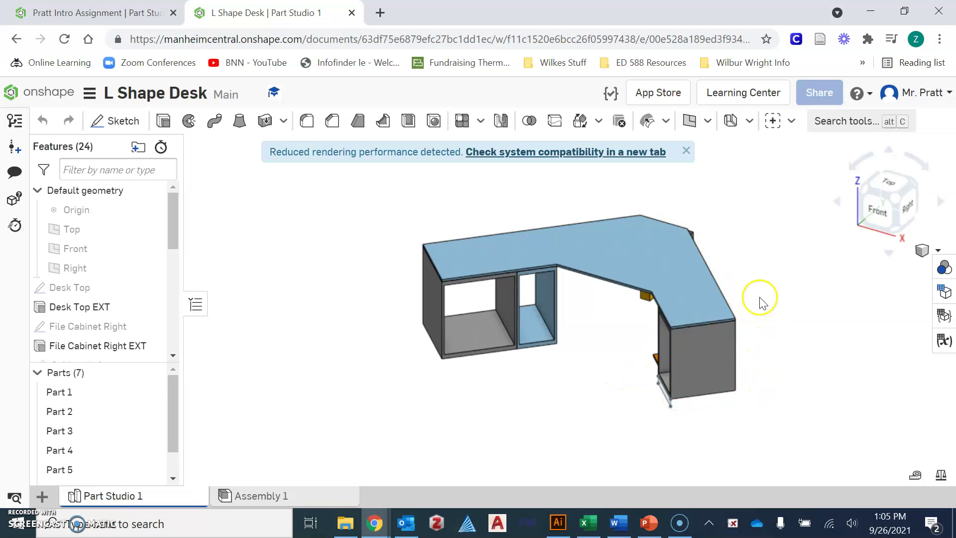
{"action": "right_click_drag", "start_coordinate": [698, 339], "coordinate": [612, 349]}
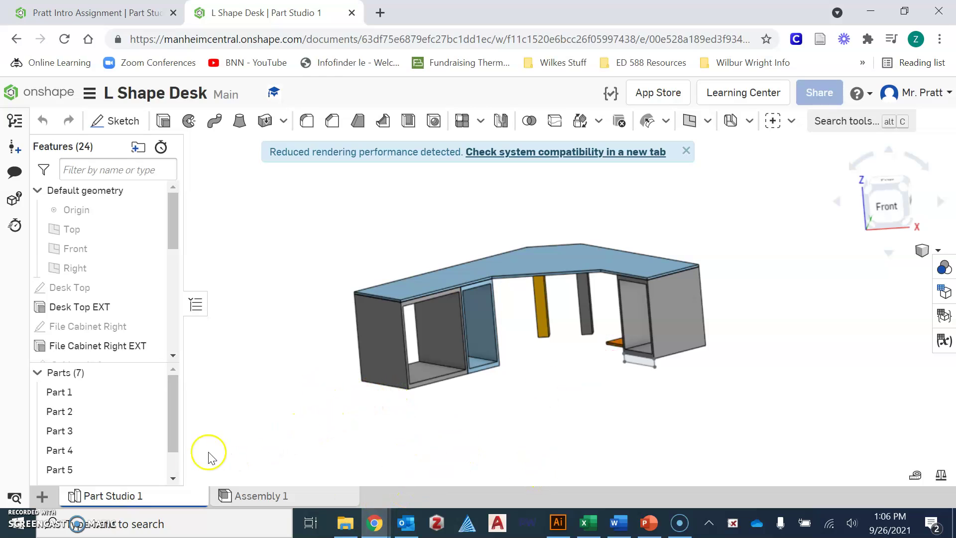
Step: Launch Snipping Tool and capture a tight rectangle around the L-shaped desk model
{"action": "left_click", "coordinate": [12, 527]}
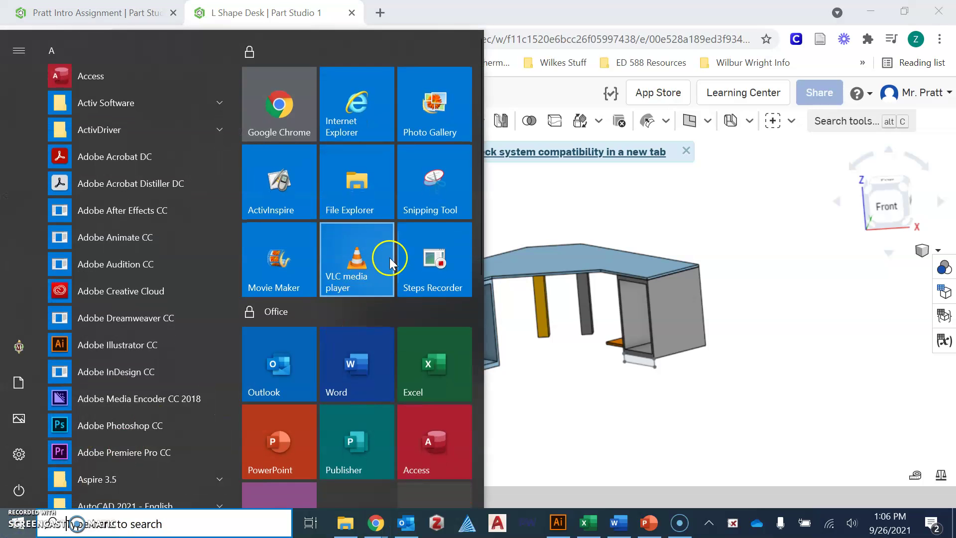
{"action": "left_click", "coordinate": [420, 210]}
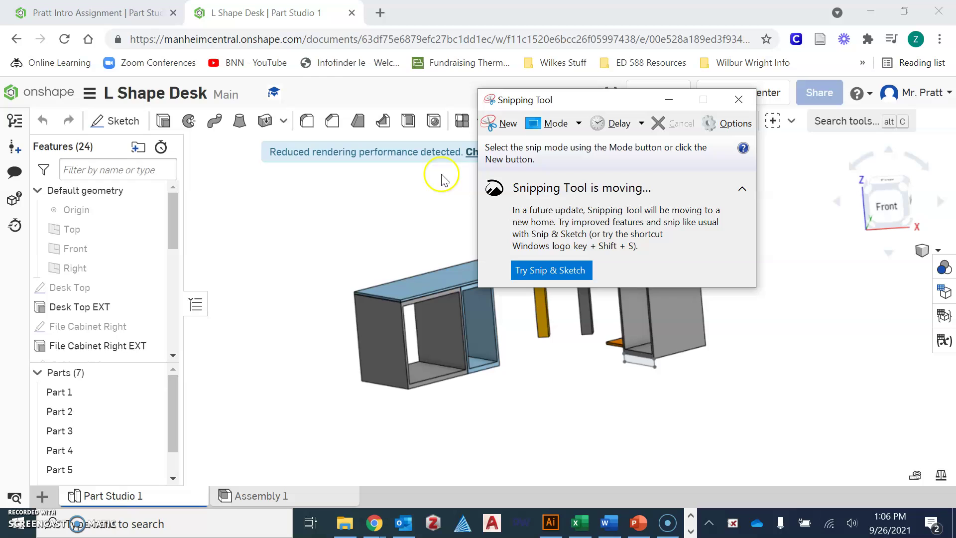
{"action": "left_click", "coordinate": [510, 123]}
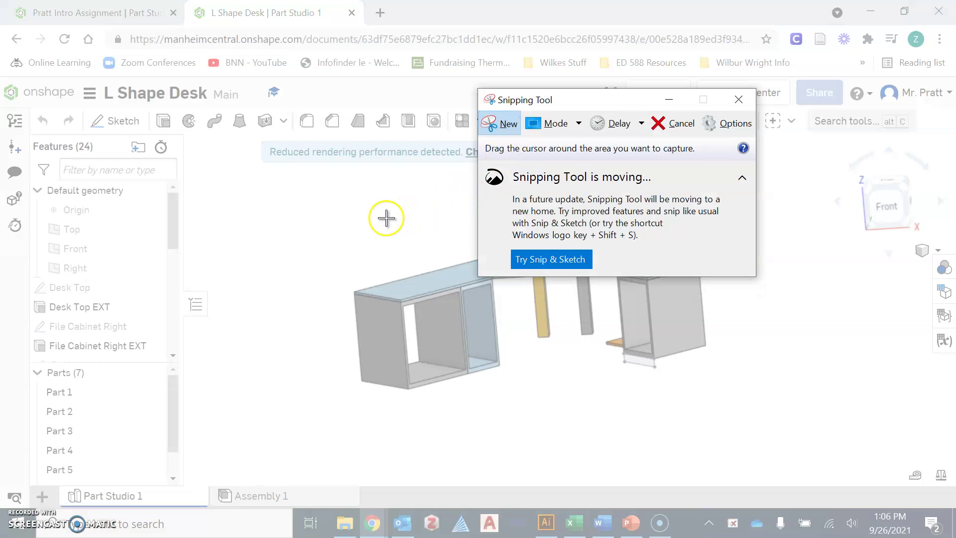
{"action": "left_click_drag", "start_coordinate": [316, 198], "coordinate": [746, 470]}
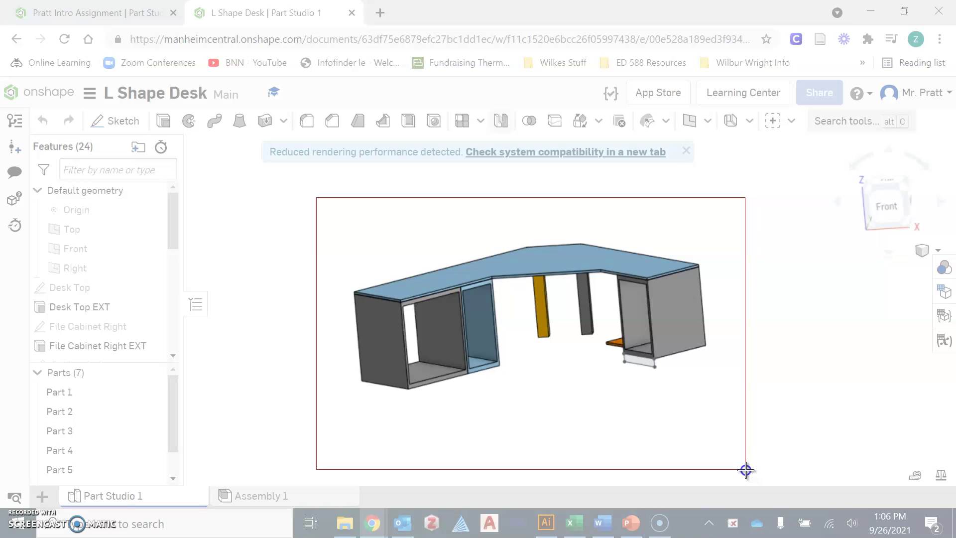
{"action": "left_click_drag", "start_coordinate": [746, 470], "coordinate": [725, 440]}
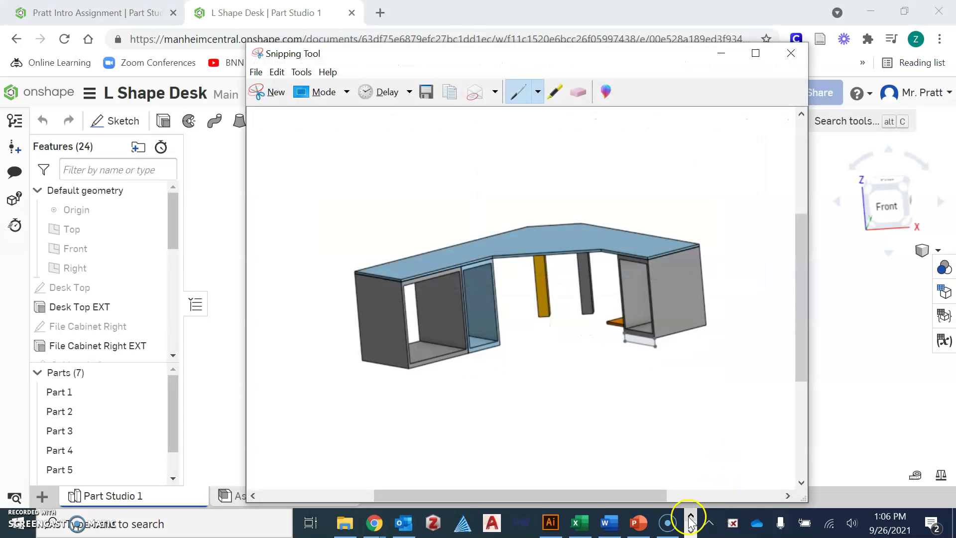